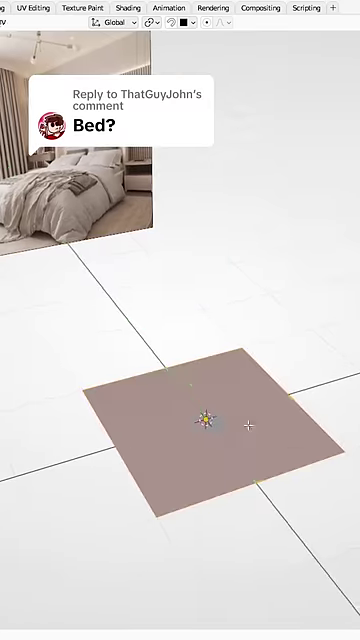
Step: Stretch the new plane along the Y axis into a mattress shape and orbit to check it
{"action": "key", "text": "s"}
{"action": "key", "text": "y"}
{"action": "left_click", "coordinate": [276, 397]}
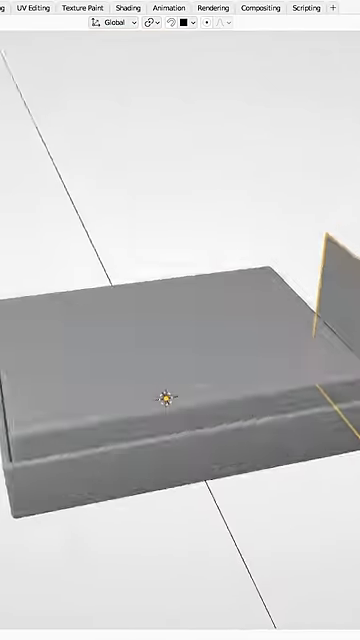
{"action": "middle_click_drag", "start_coordinate": [300, 330], "coordinate": [343, 329]}
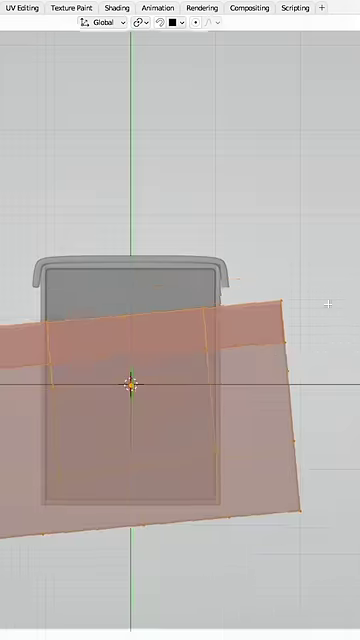
Step: Rotate the cover plane about the Y axis
{"action": "key", "text": "r"}
{"action": "key", "text": "y"}
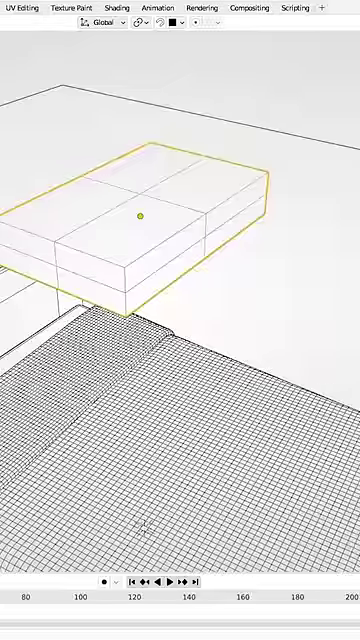